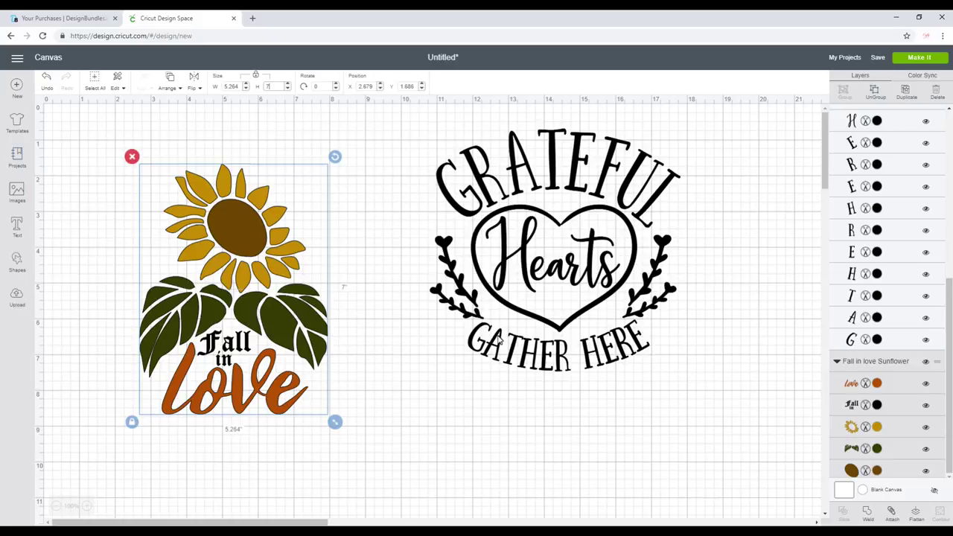
Hide the 'Grateful Hearts Gather Here' design and select the 'Fall in love' sunflower
left_click(655, 168)
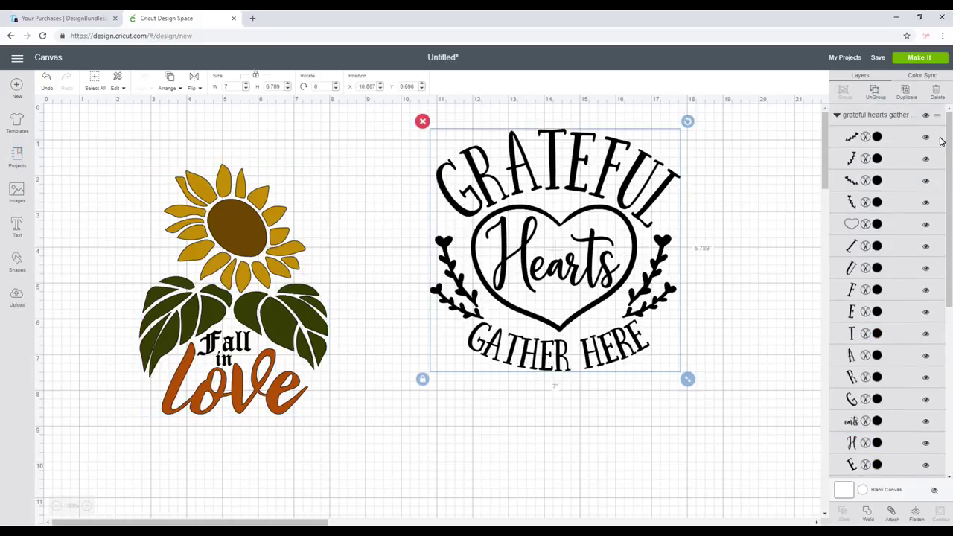
left_click(926, 116)
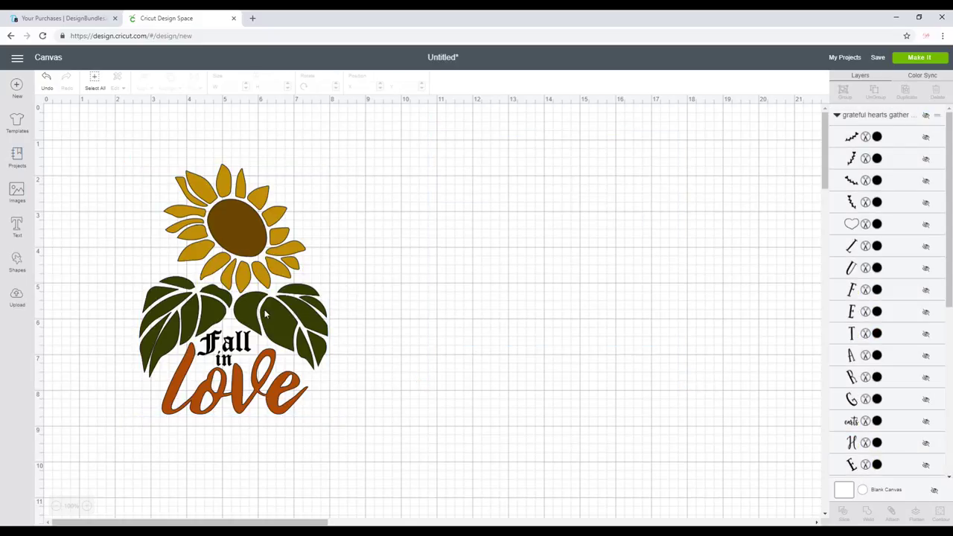
left_click_drag(93, 133, 456, 476)
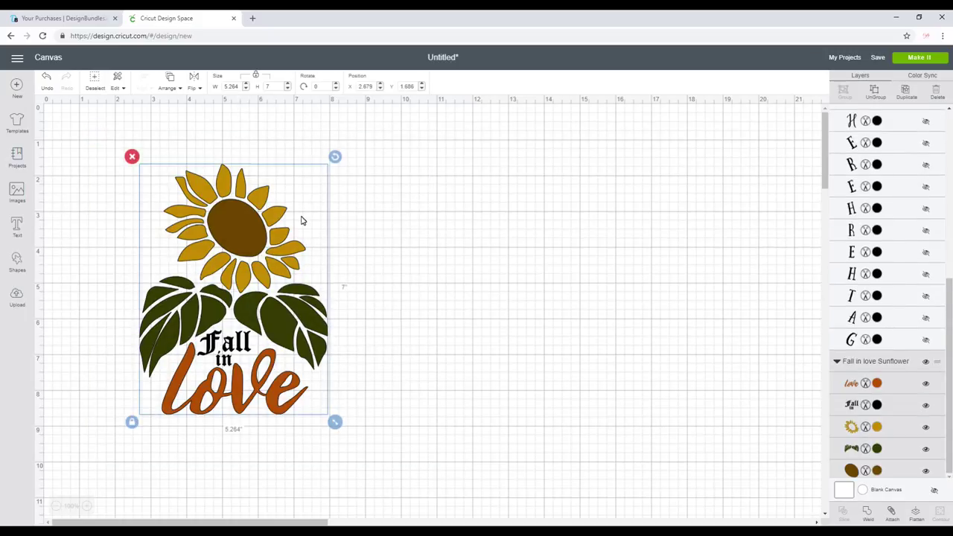
Zoom the canvas to 175% and frame the 5.264 × 7-inch sunflower design
left_click(87, 506)
left_click(87, 506)
left_click(87, 507)
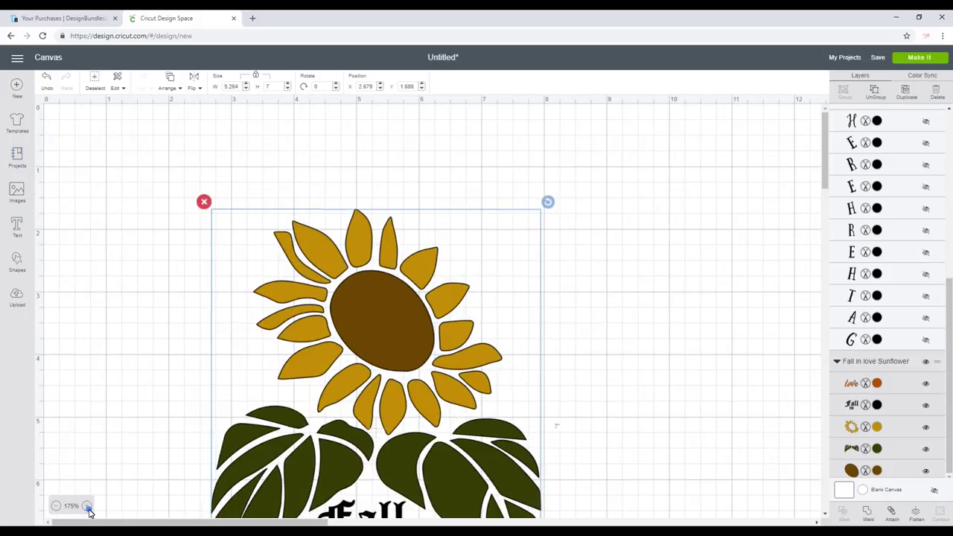
scroll(592, 313, "down", 3)
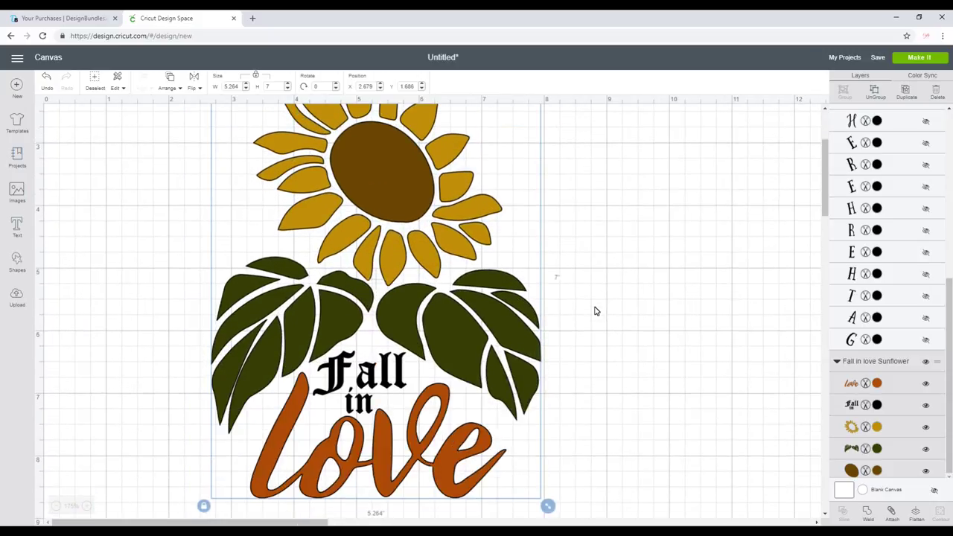
scroll(596, 311, "up", 1)
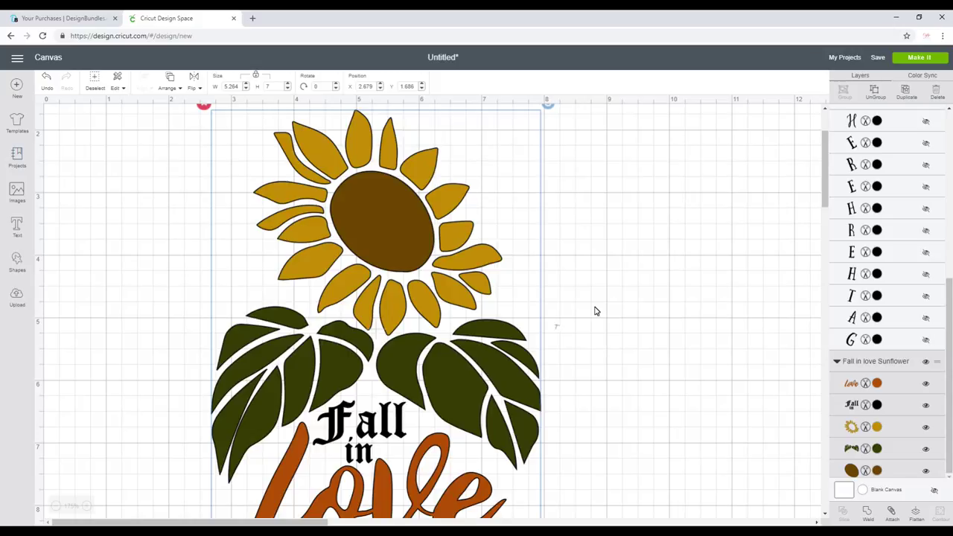
scroll(596, 311, "down", 1)
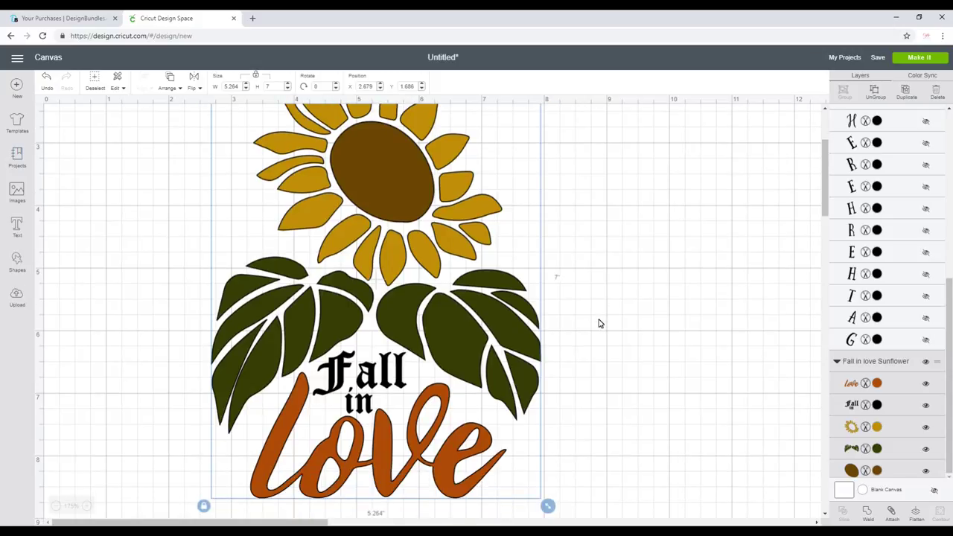
left_click(17, 262)
Add a square, unlock its proportions and squash it into a thin 0.024 × 0.452-inch bar
left_click(57, 195)
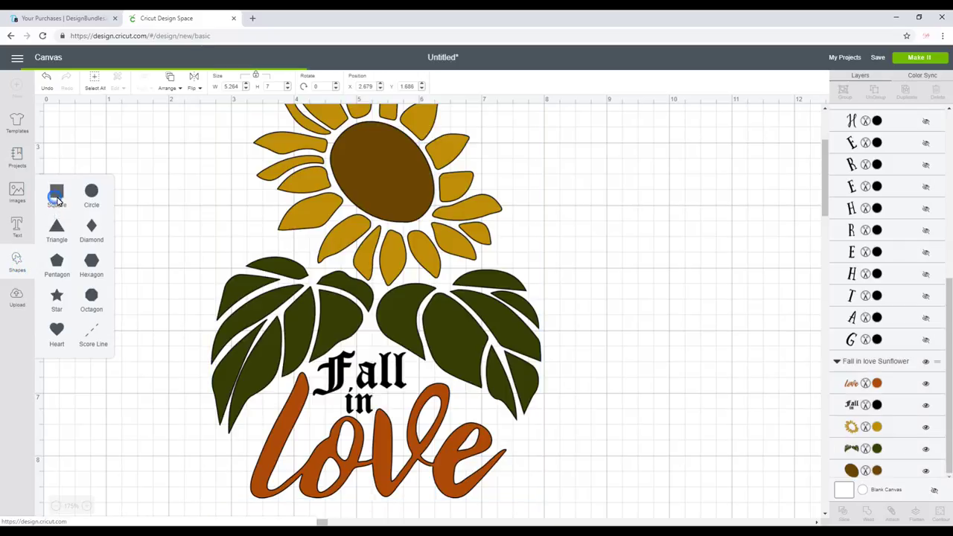
left_click(132, 386)
left_click_drag(342, 387, 150, 224)
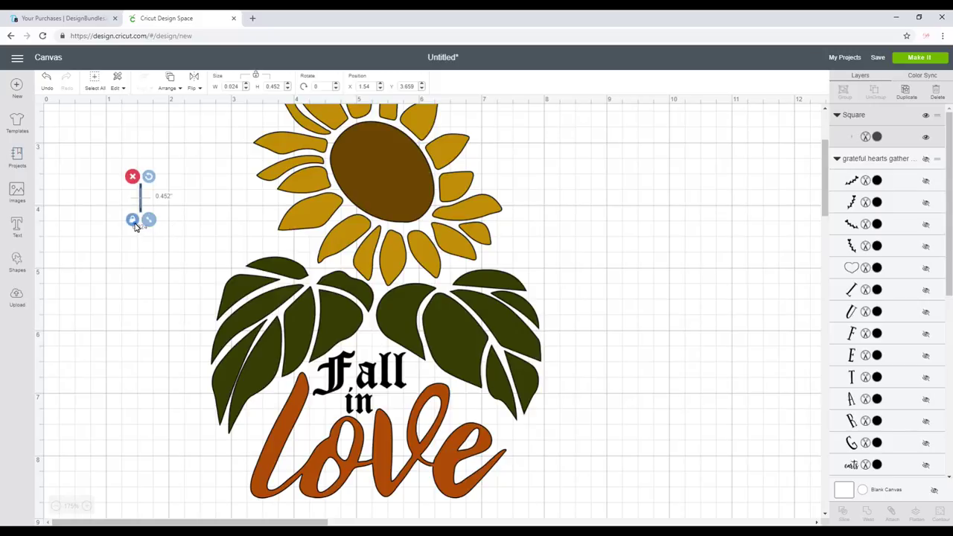
Duplicate the bar to make five bars clustered left of the sunflower
left_click(907, 91)
left_click(907, 91)
left_click_drag(172, 229, 153, 190)
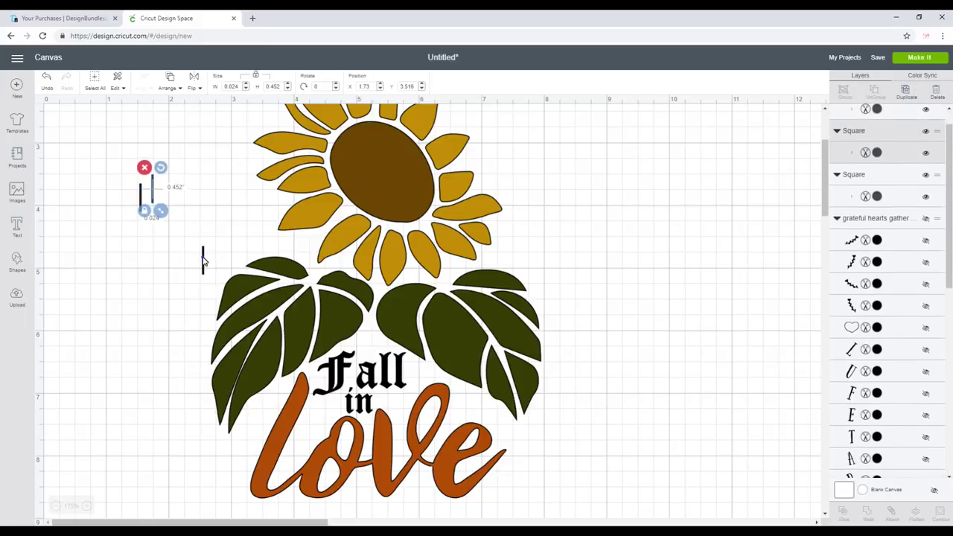
left_click_drag(203, 261, 145, 235)
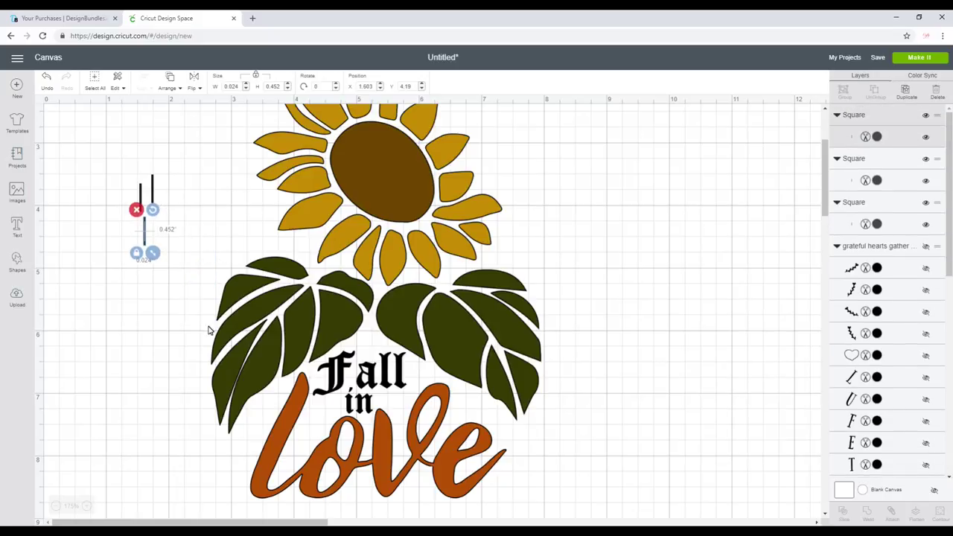
left_click(907, 93)
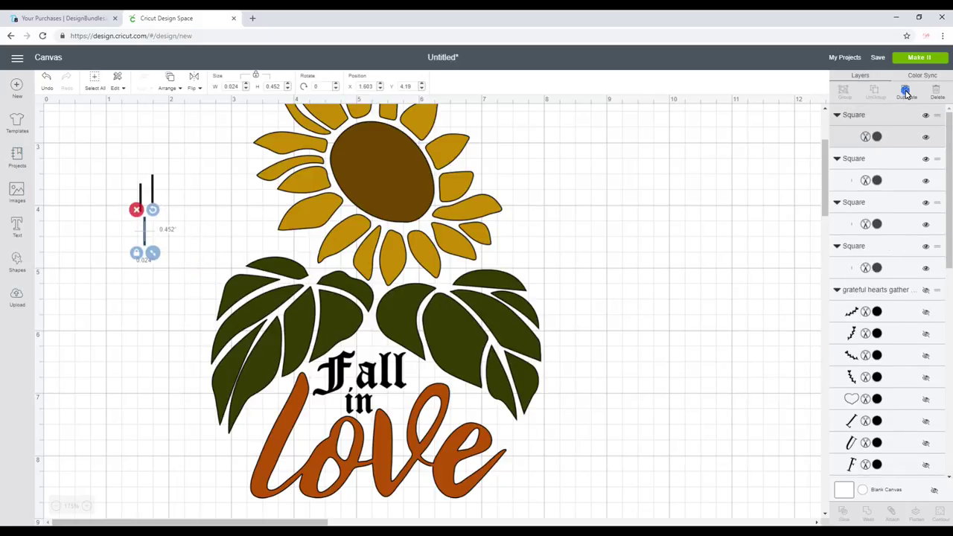
left_click(906, 92)
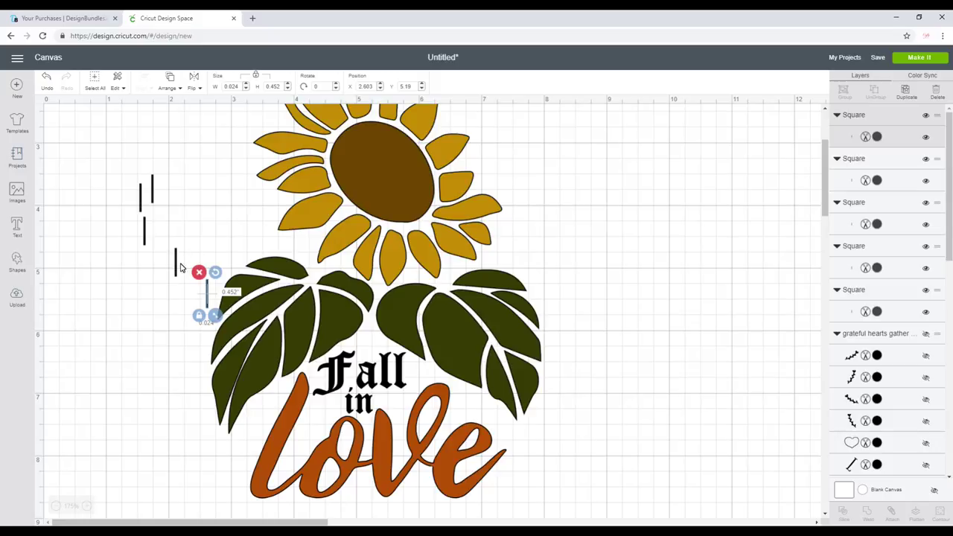
left_click_drag(176, 263, 157, 231)
left_click_drag(207, 297, 172, 231)
left_click(477, 312)
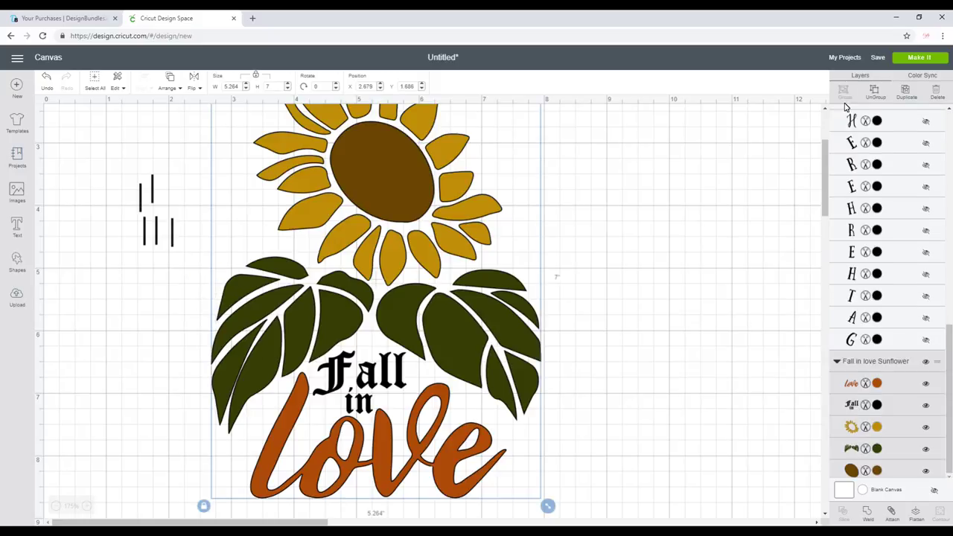
Ungroup the sunflower and move its original 'Fall in' text to empty canvas
left_click(879, 94)
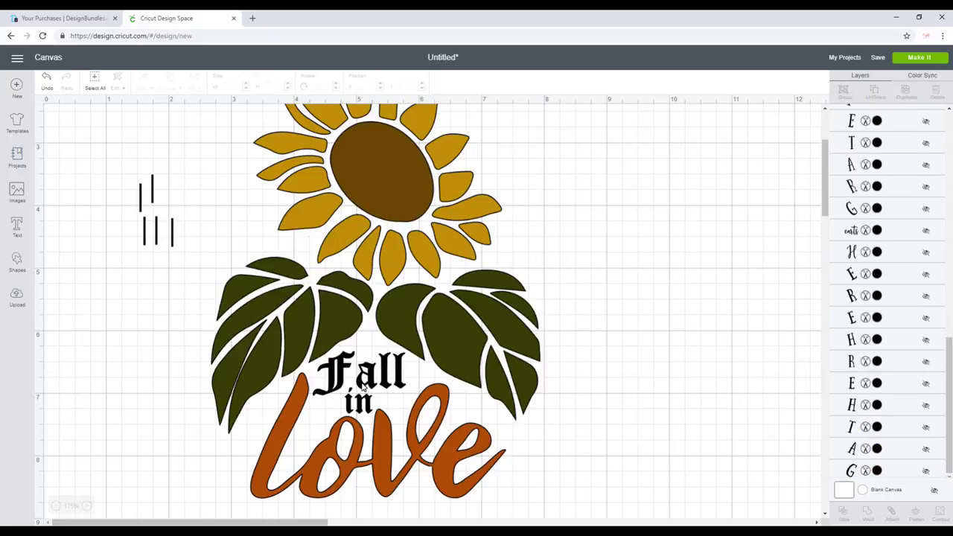
left_click(363, 382)
left_click(363, 381)
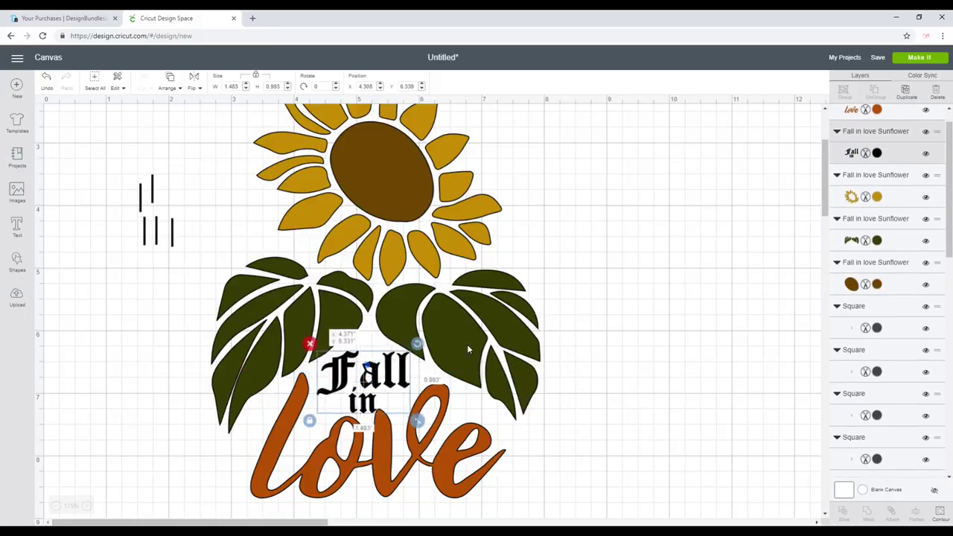
left_click_drag(363, 381, 678, 205)
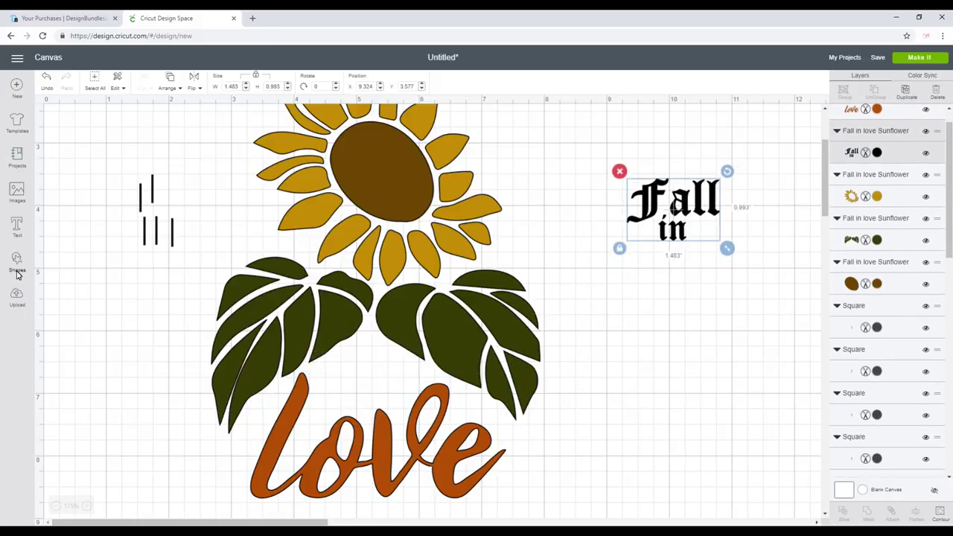
Add a new two-line 'Fall' / 'in' text box in Agency FB
left_click(19, 232)
left_click_drag(128, 186, 175, 356)
type("Fall in")
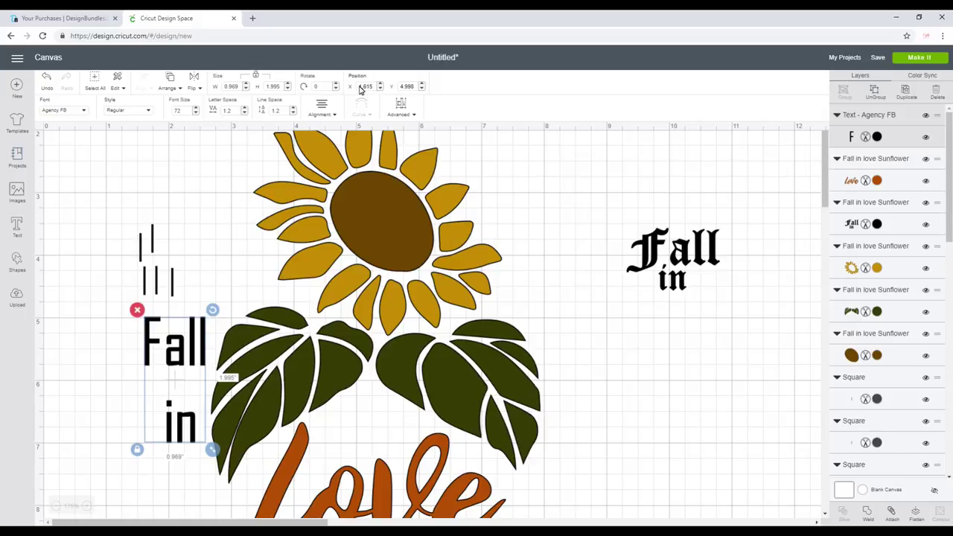
Lower the new text's line spacing below zero and shrink the text
left_click(293, 112)
left_click(293, 113)
left_click(293, 113)
left_click(293, 112)
left_click(292, 112)
left_click(293, 112)
left_click(293, 112)
left_click(293, 112)
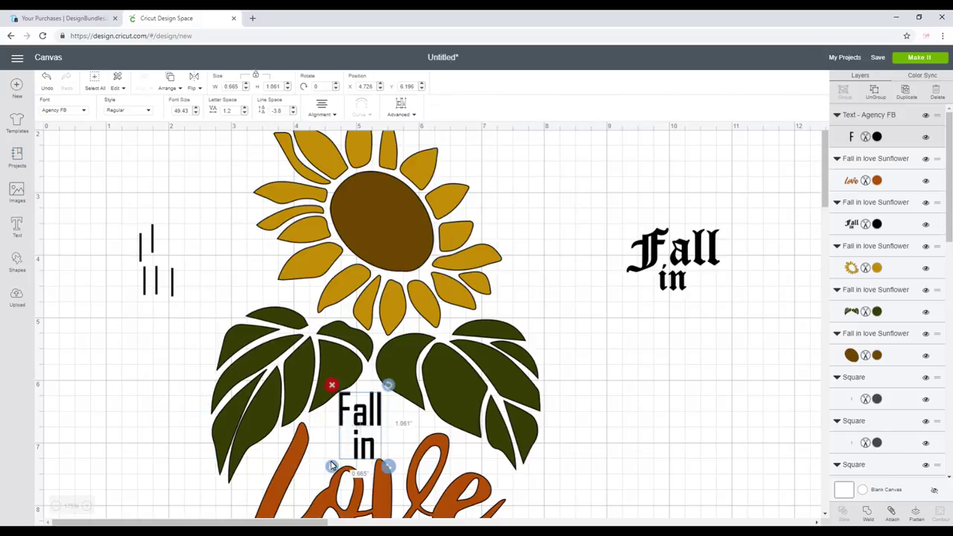
left_click_drag(388, 467, 405, 462)
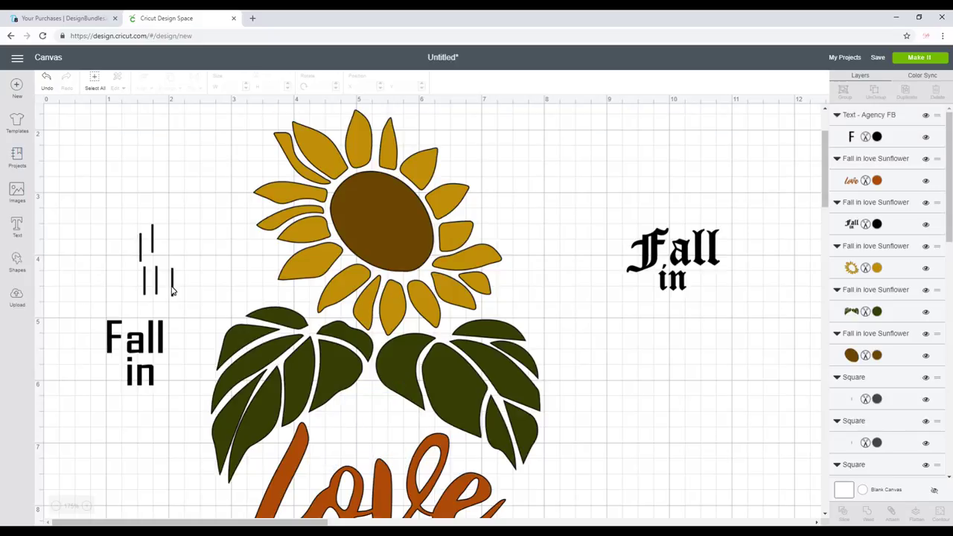
Lay a thin bar, shortened to 0.19 inch, across 'Fall in' and select both together
left_click(172, 290)
left_click_drag(171, 291, 137, 362)
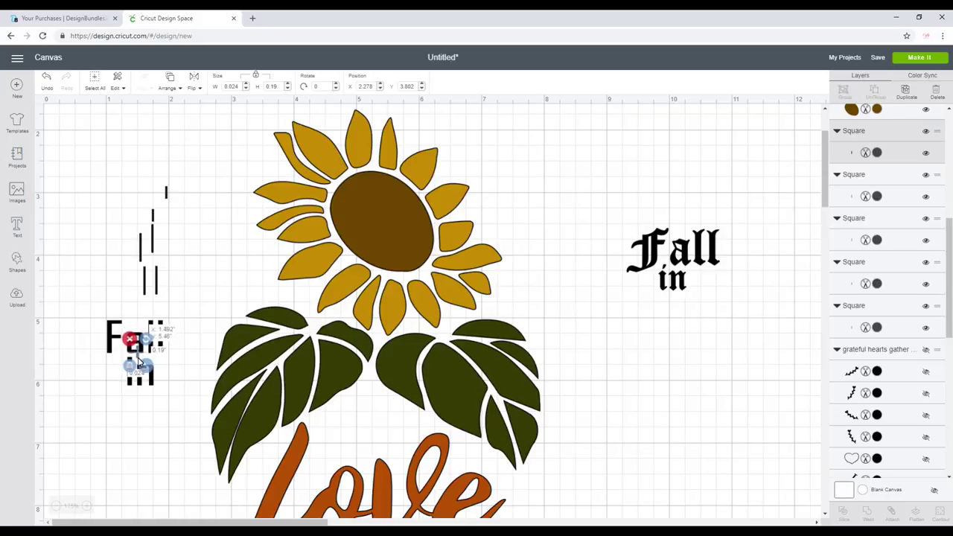
left_click(168, 440)
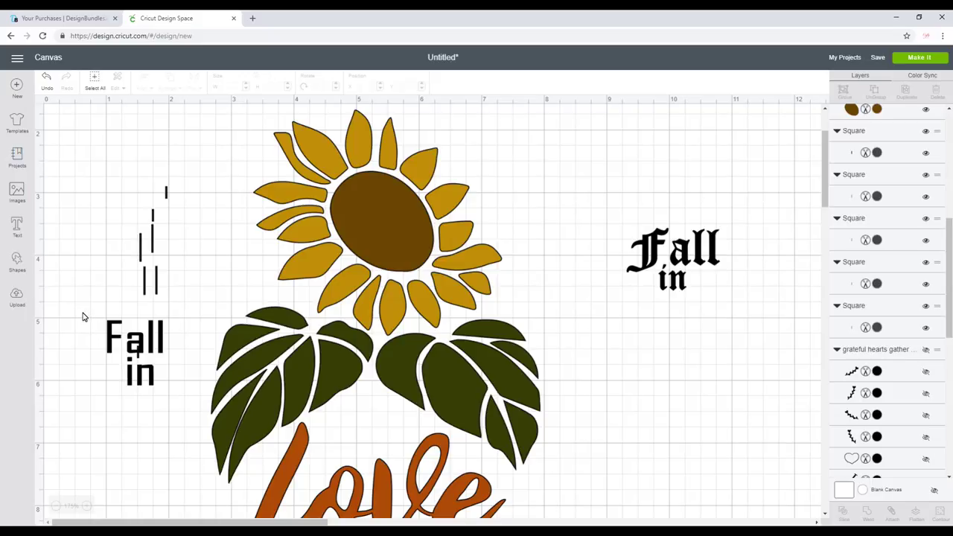
left_click_drag(82, 316, 171, 396)
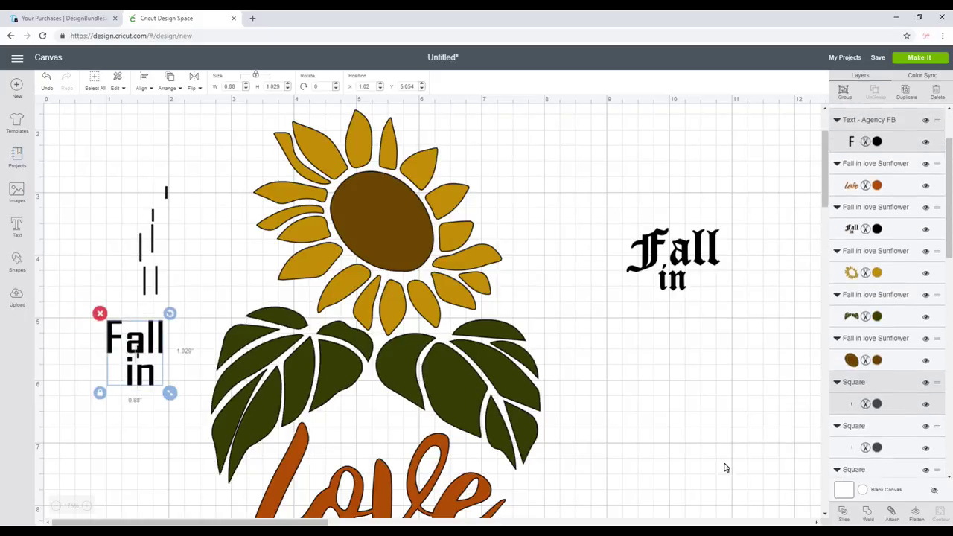
Slice the bar out of 'Fall in', place it above 'love', and move another bar beside 'love'
left_click(845, 511)
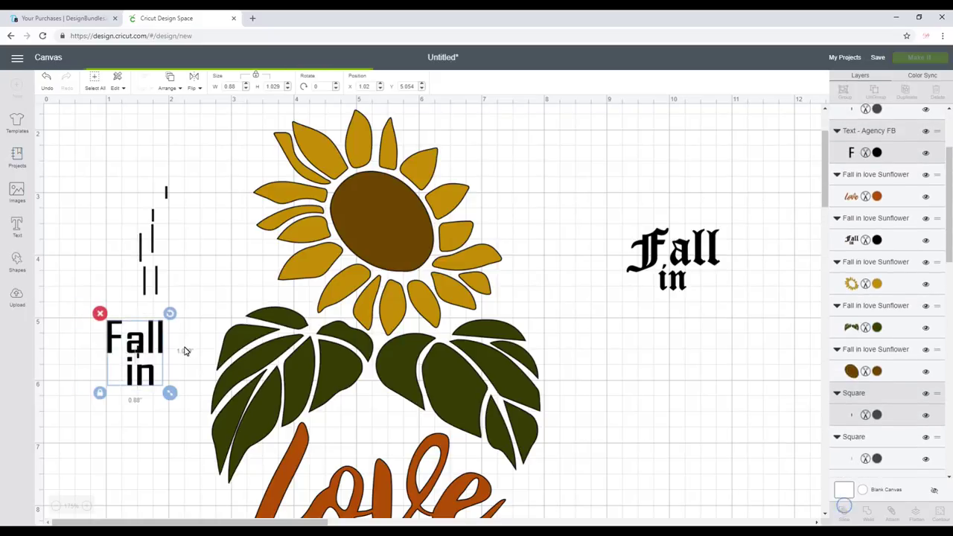
left_click_drag(152, 359, 142, 406)
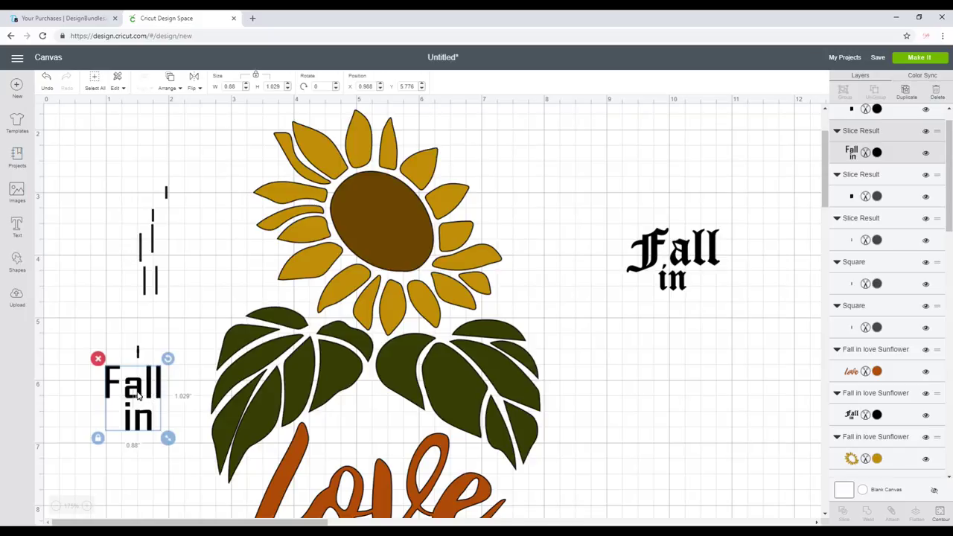
left_click_drag(151, 392, 390, 425)
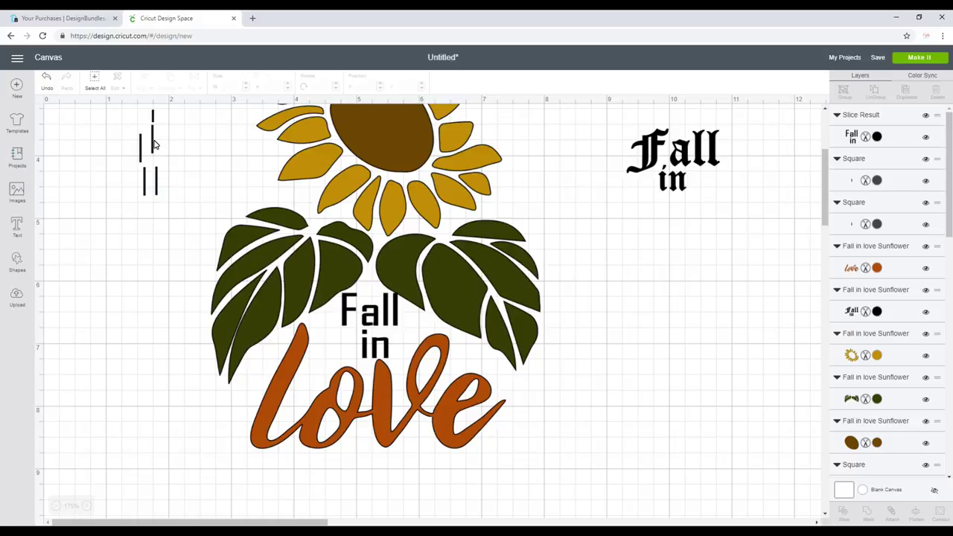
left_click_drag(153, 141, 434, 389)
Angle the slash lines across 'love' and send 'love' behind them with Move to Back
left_click_drag(418, 421, 458, 447)
left_click(457, 445)
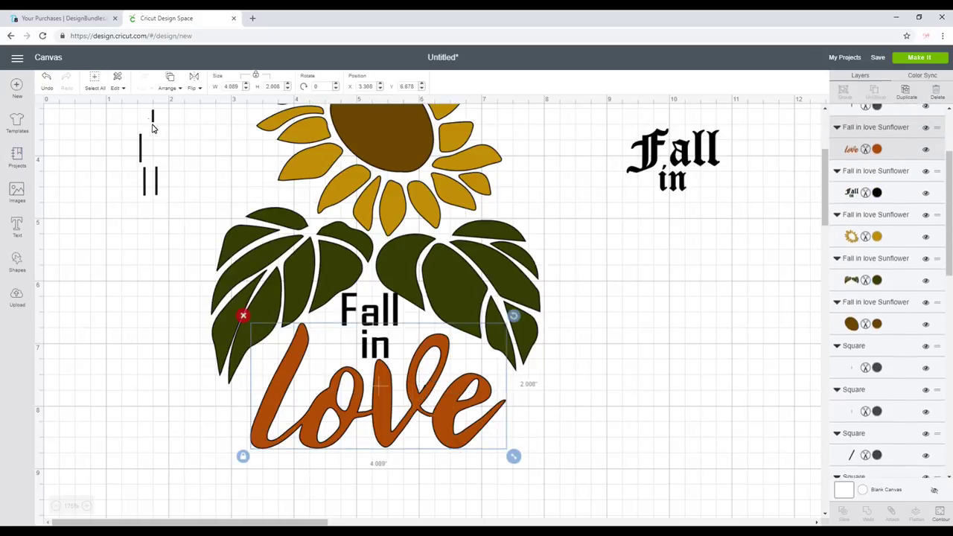
left_click(175, 89)
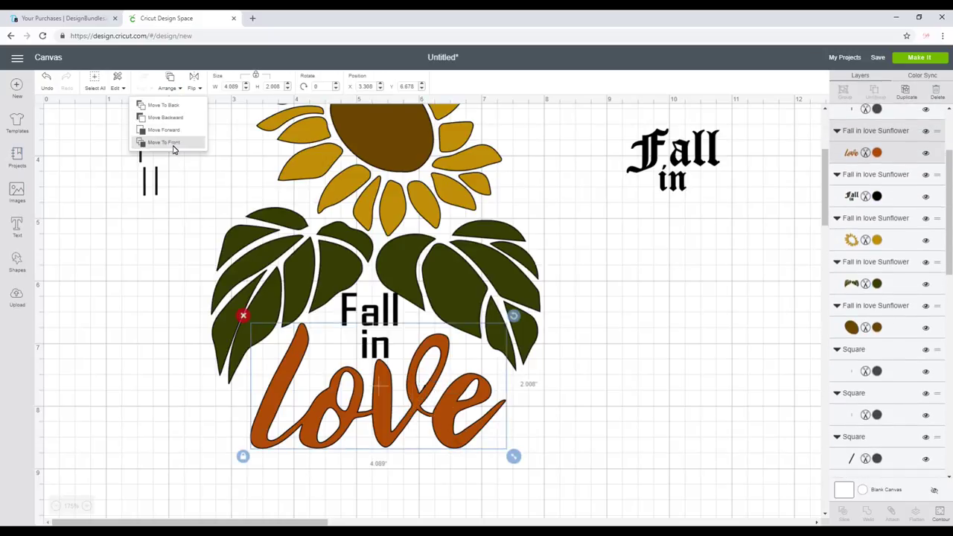
left_click(175, 104)
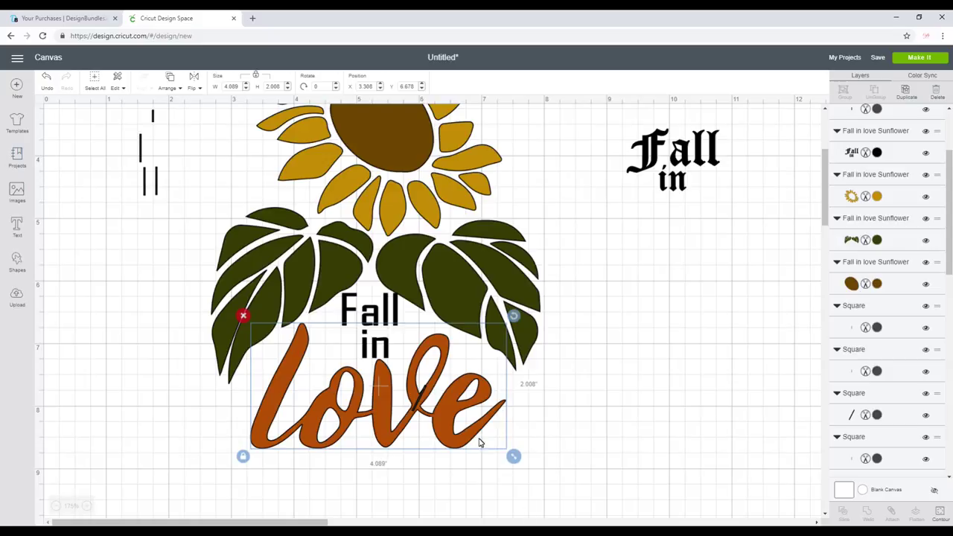
left_click(536, 422)
left_click(419, 404)
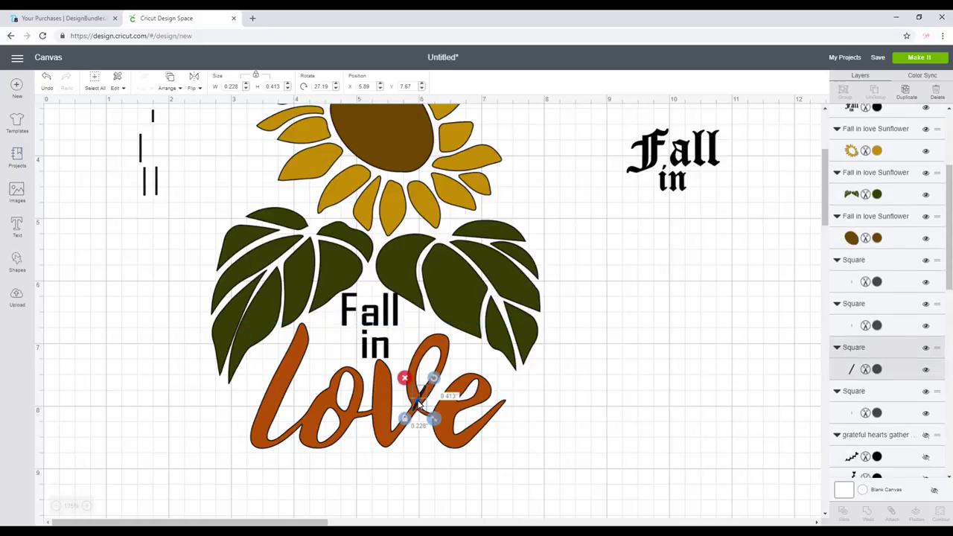
left_click_drag(419, 405, 416, 405)
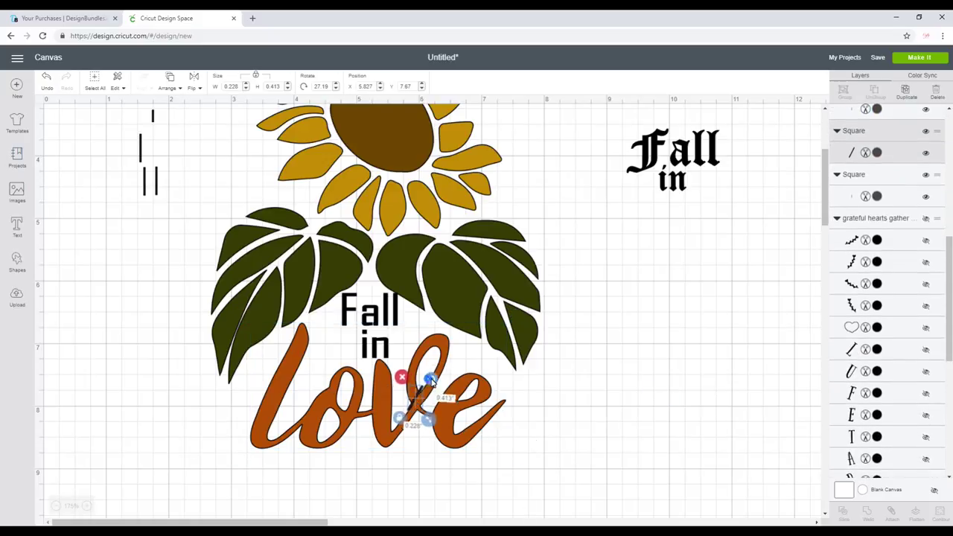
left_click(521, 432)
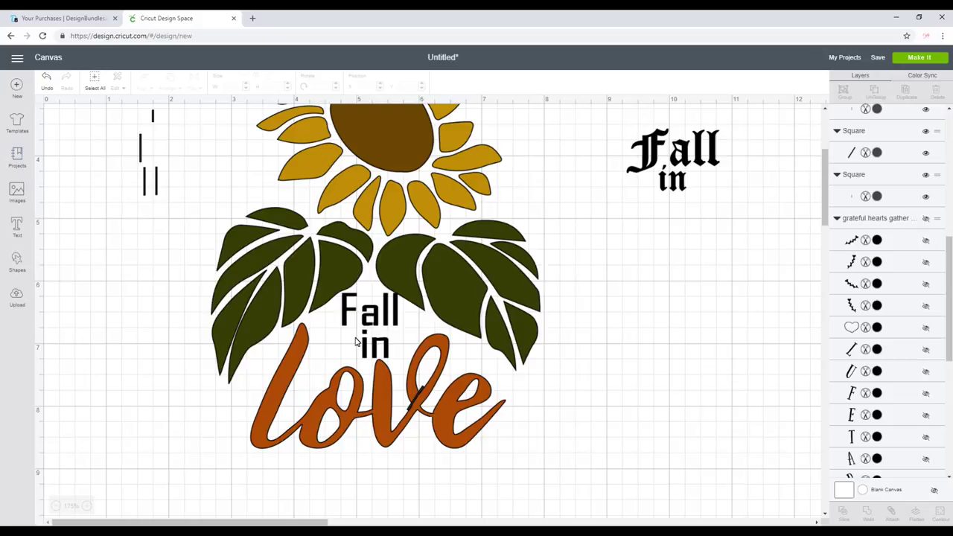
key("ctrl+z")
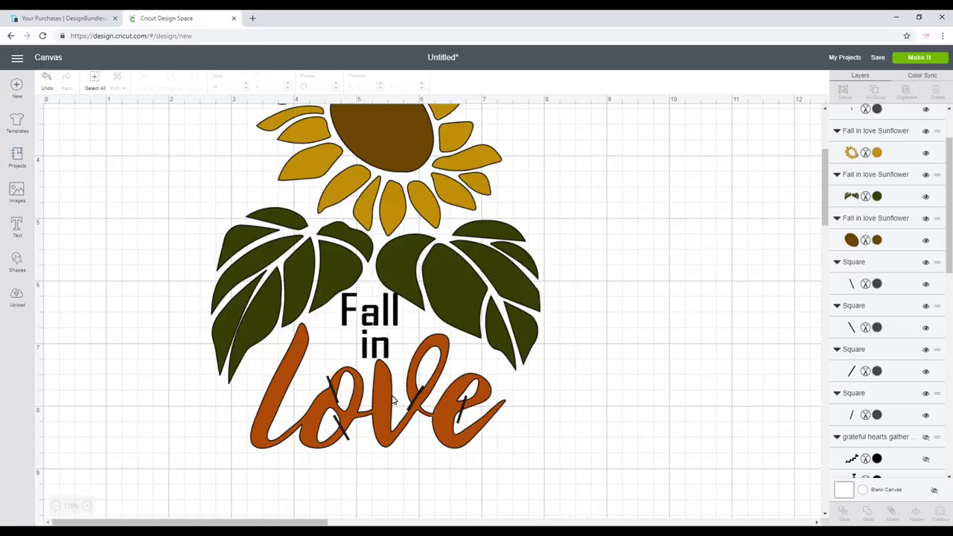
Hide 'love', weld the four slash strokes into one shape, then show 'love' again
left_click(429, 442)
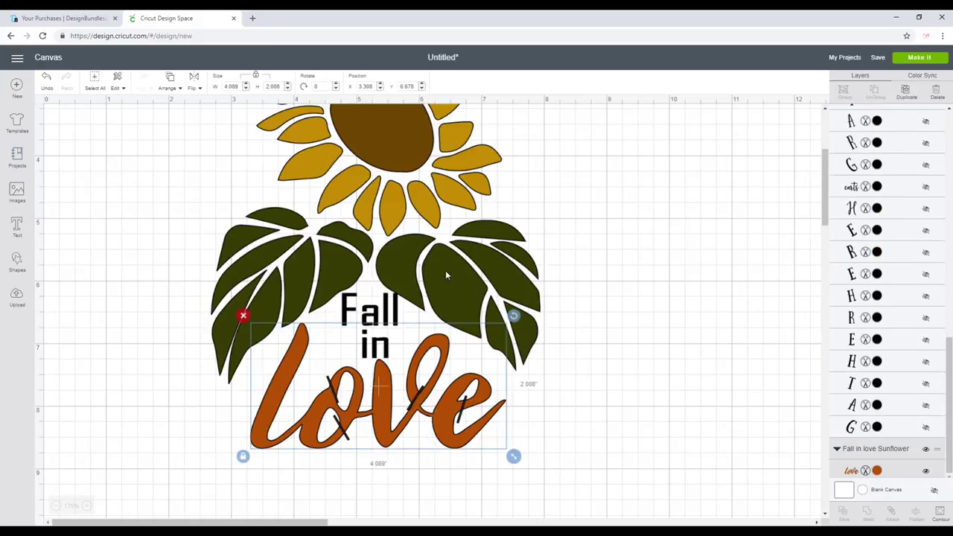
left_click(926, 472)
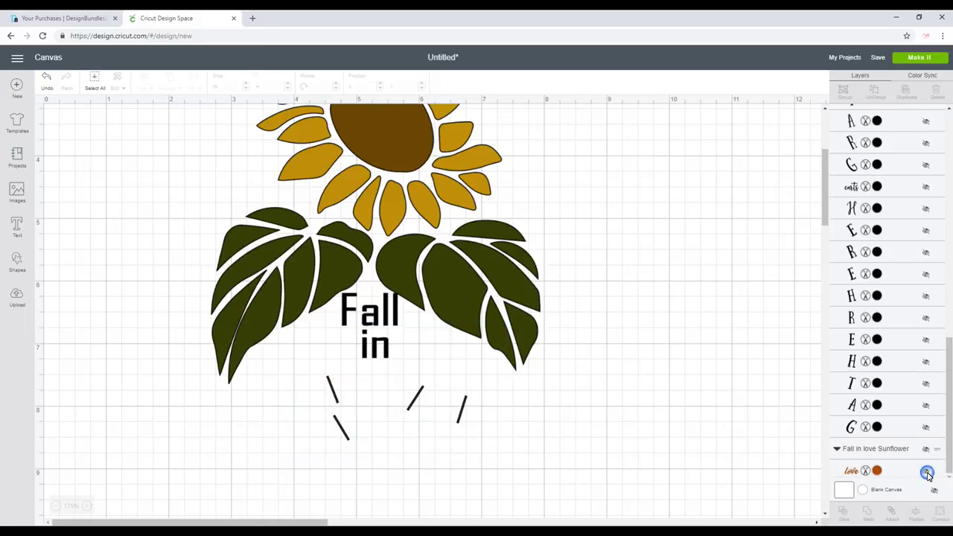
left_click_drag(332, 427, 315, 432)
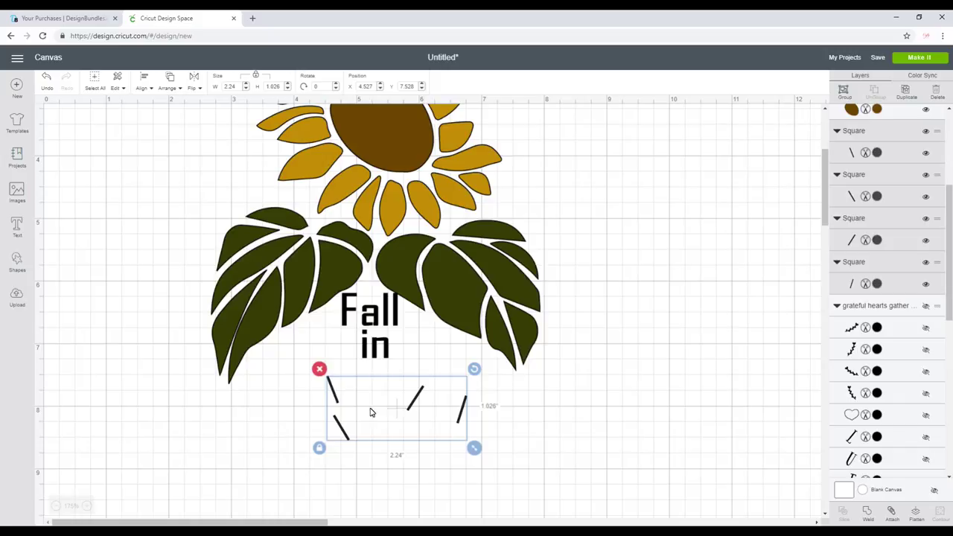
left_click(869, 514)
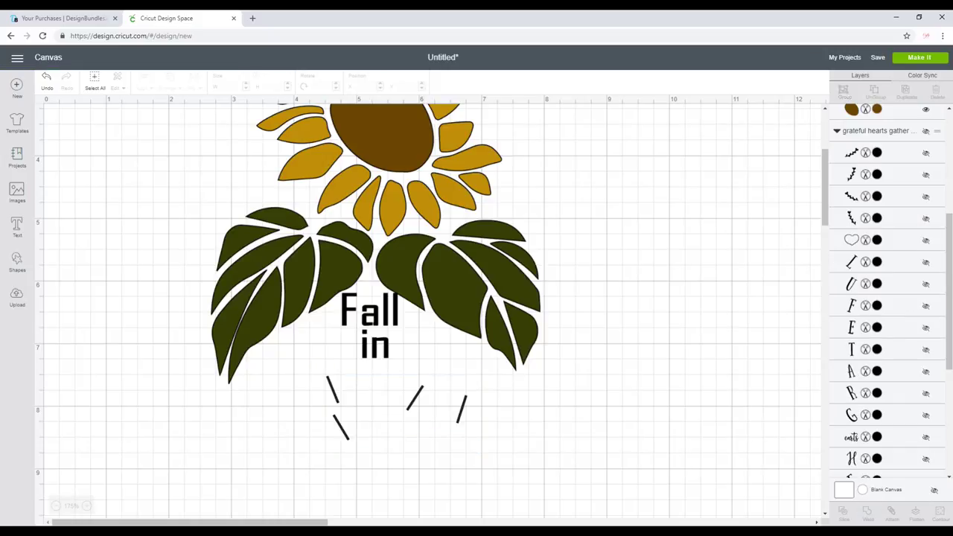
left_click_drag(952, 255, 949, 402)
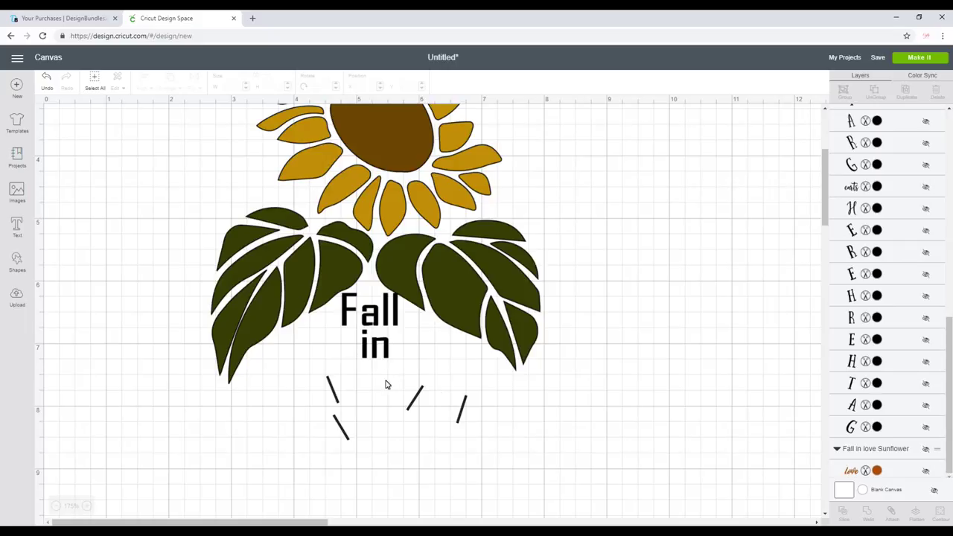
left_click(926, 471)
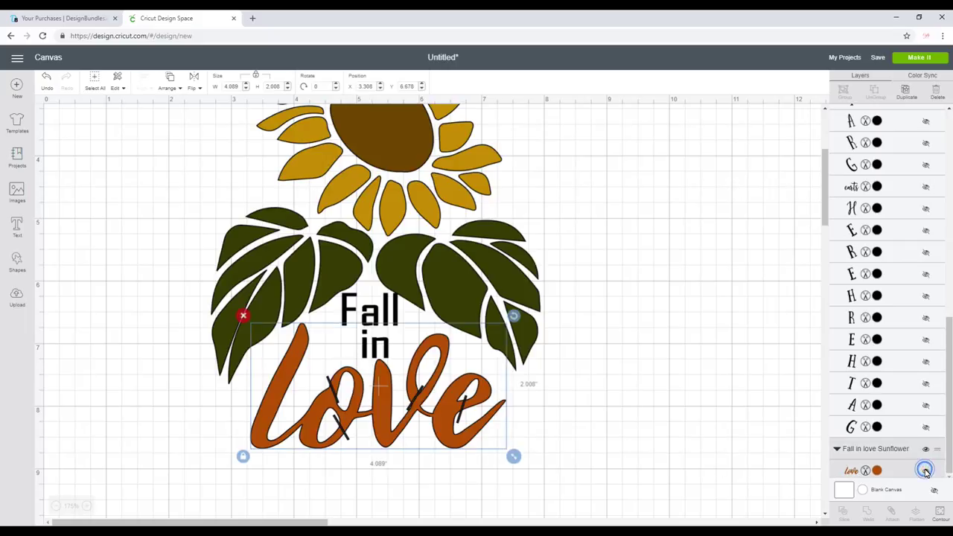
Select 'love' with the welded slashes and slice, cutting gaps through its letters
left_click(666, 430)
left_click_drag(613, 408, 333, 417)
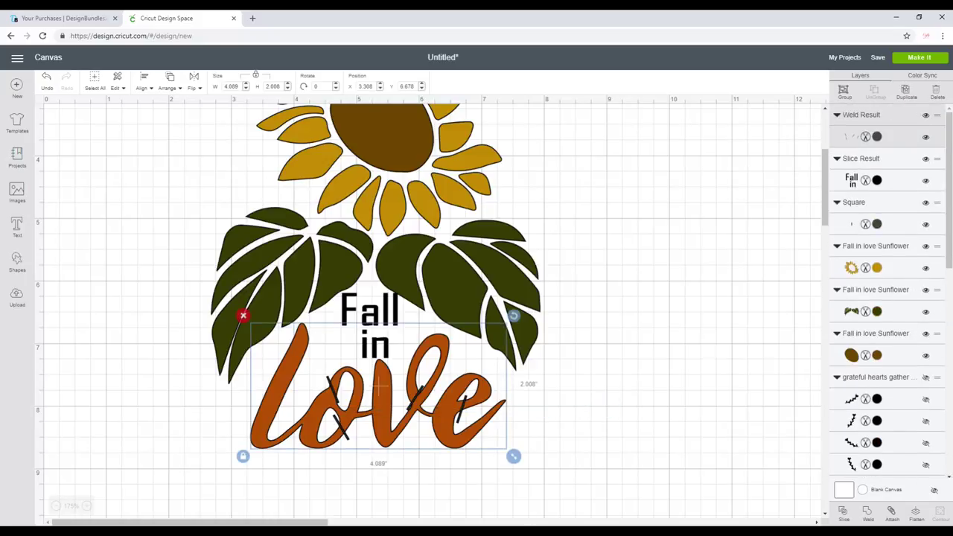
left_click(844, 512)
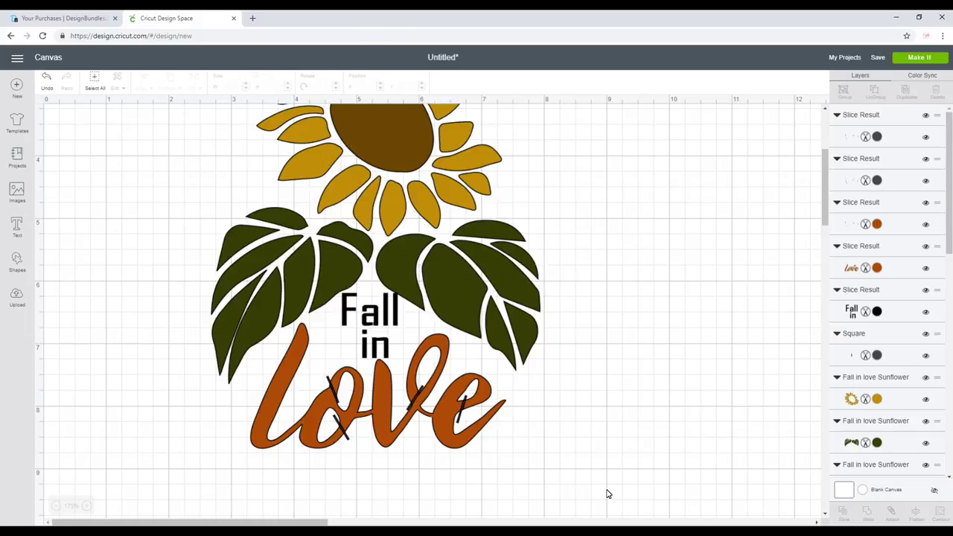
scroll(607, 494, "down", 2)
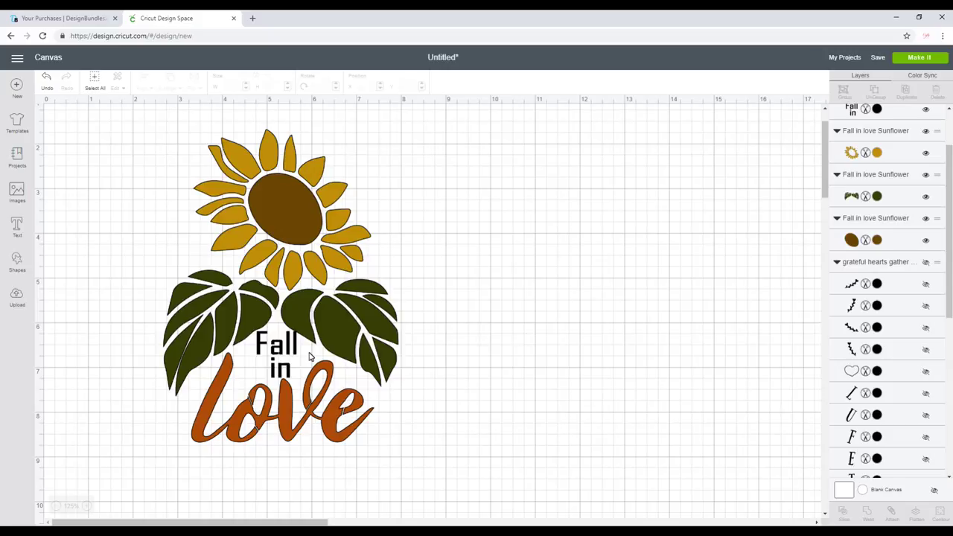
Weld the sunflower, leaves, 'Fall in' and sliced 'love' into one brown layer
left_click_drag(117, 124, 459, 488)
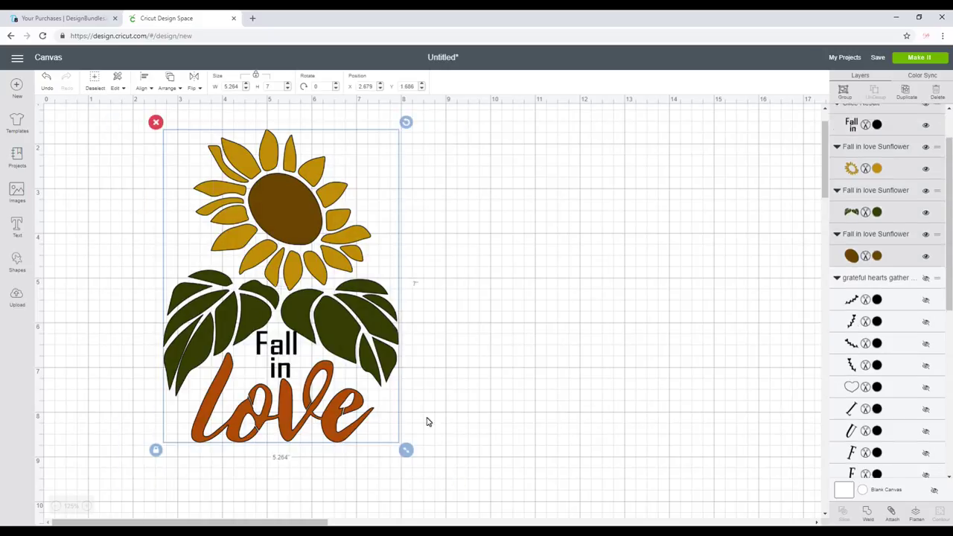
left_click(868, 512)
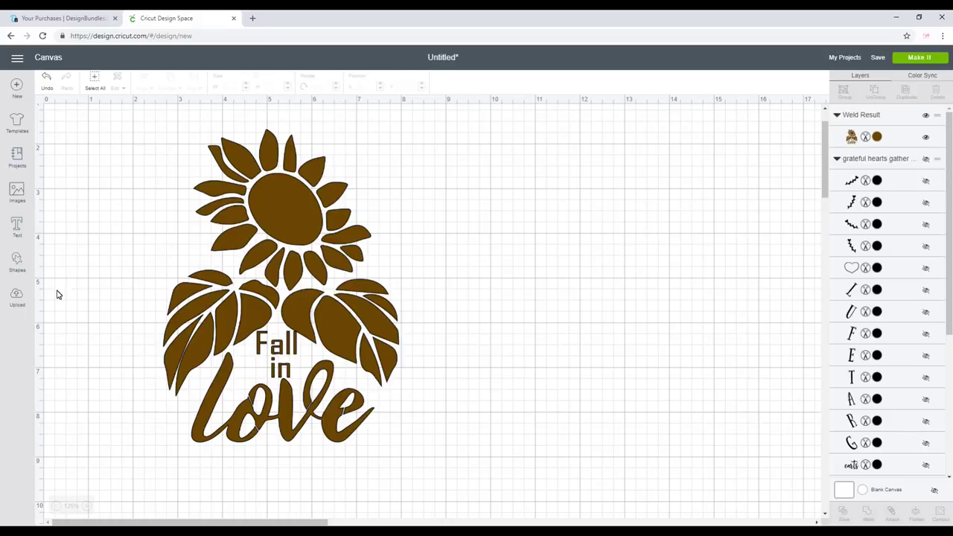
left_click(17, 267)
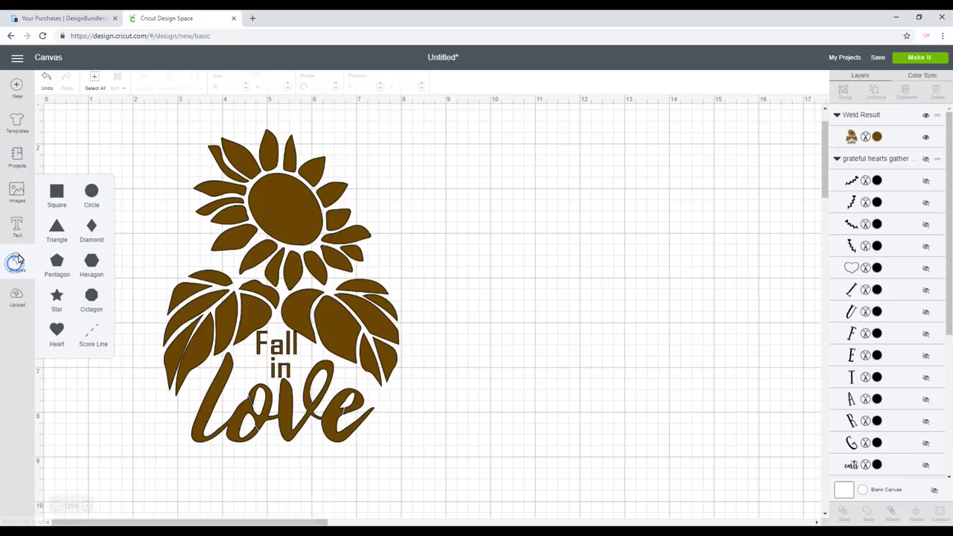
Add a square at 8 inches wide and move the sunflower design over it
left_click(57, 195)
double_click(232, 87)
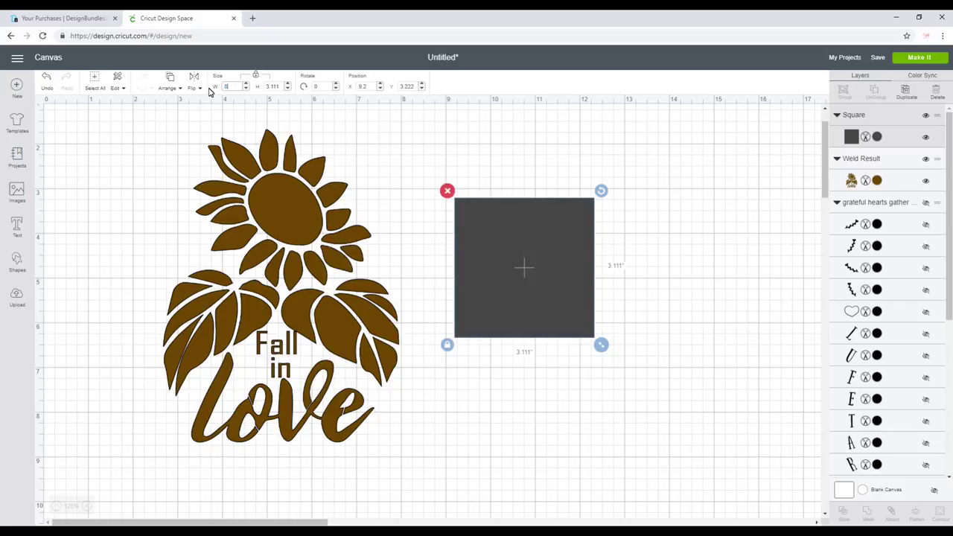
type("8")
left_click(268, 240)
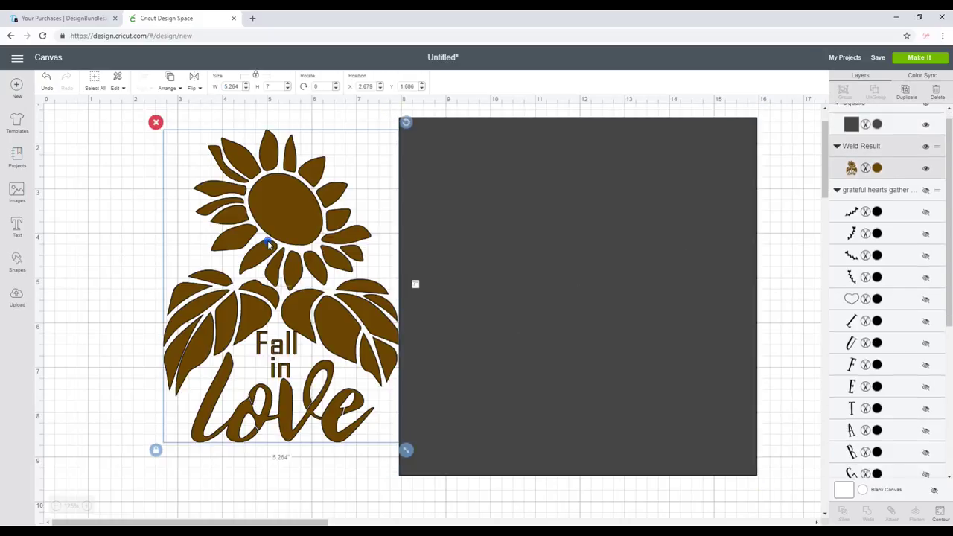
left_click_drag(268, 240, 566, 247)
Center the sunflower on the square, slice it out, and move the stencil aside
left_click(276, 160)
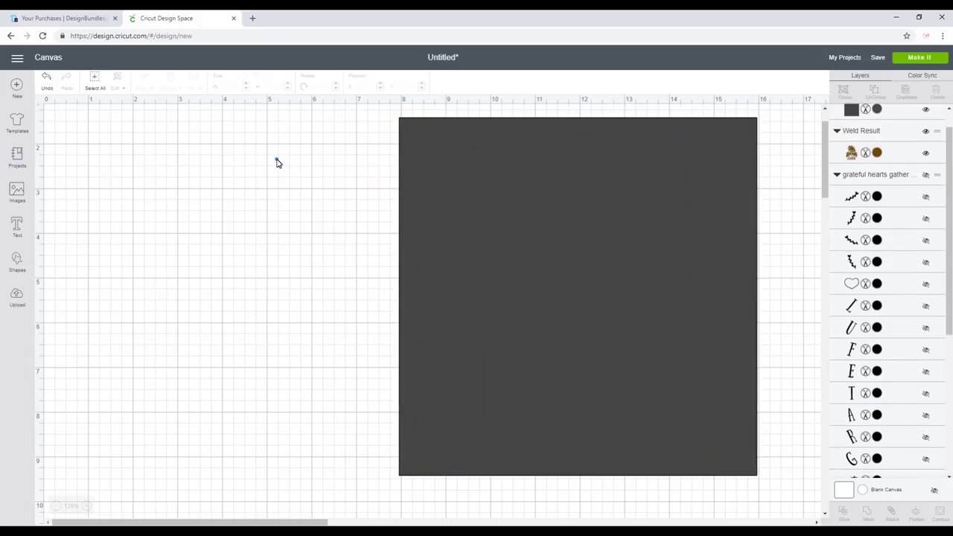
left_click_drag(277, 159, 685, 366)
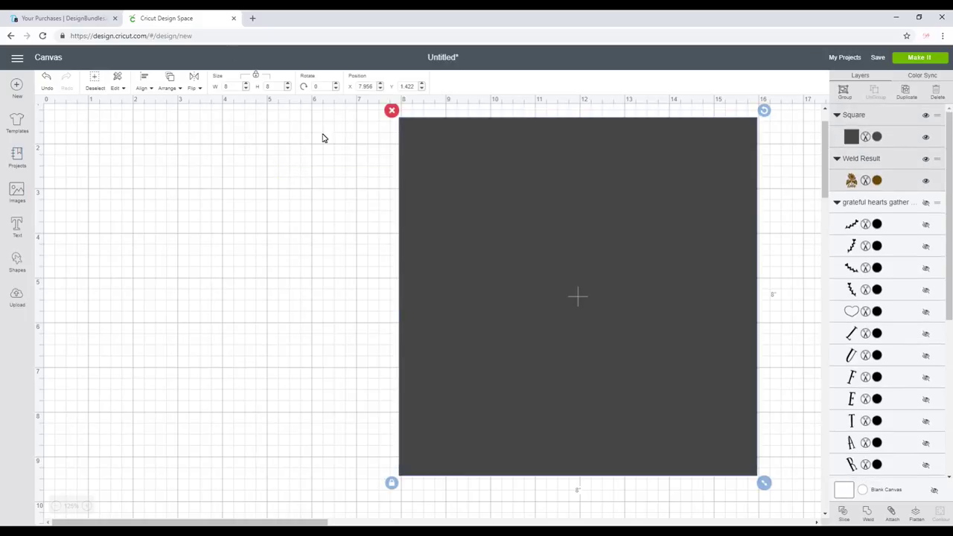
left_click(144, 86)
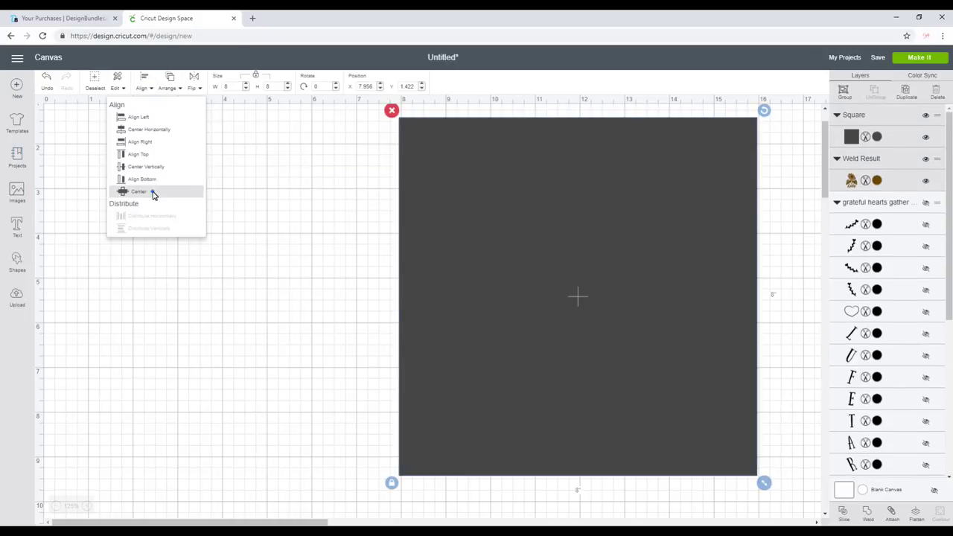
left_click(154, 193)
left_click(845, 511)
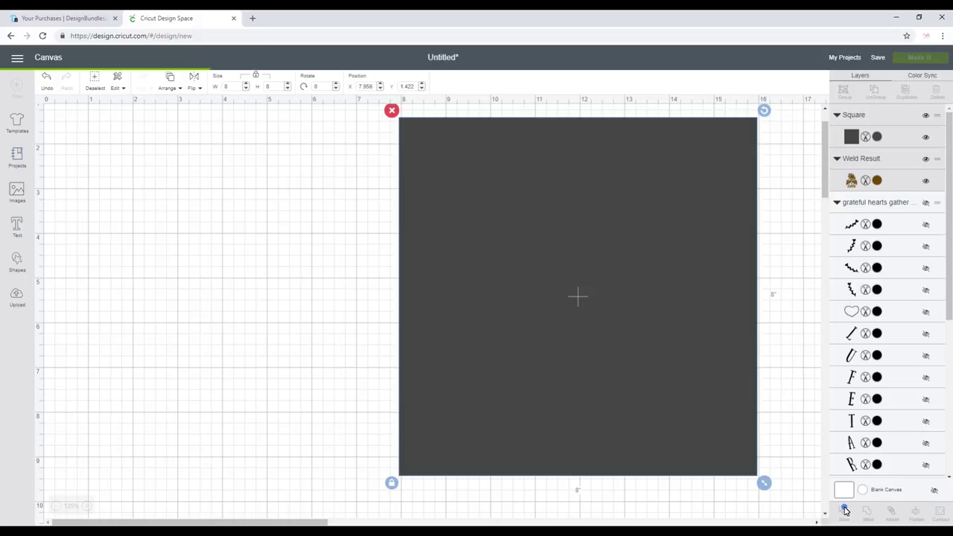
left_click_drag(650, 275, 386, 231)
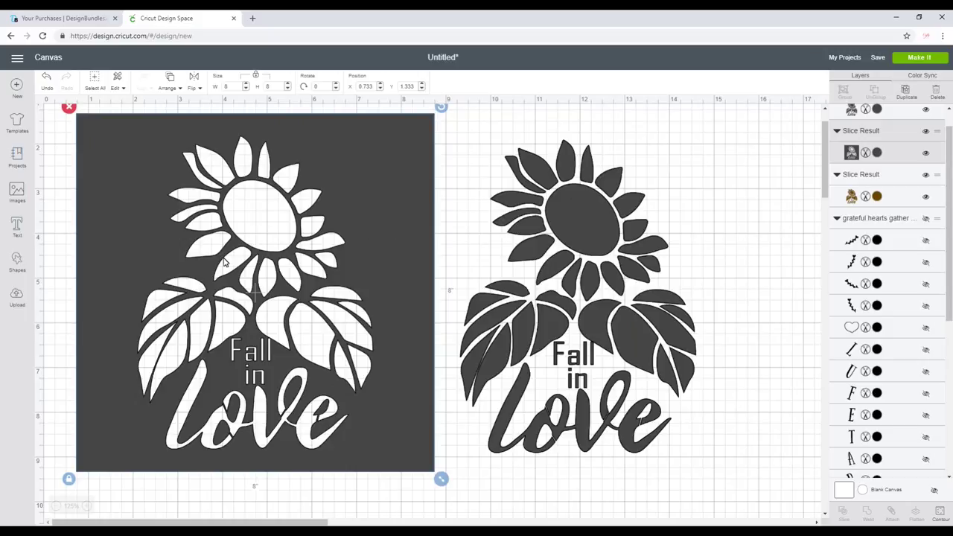